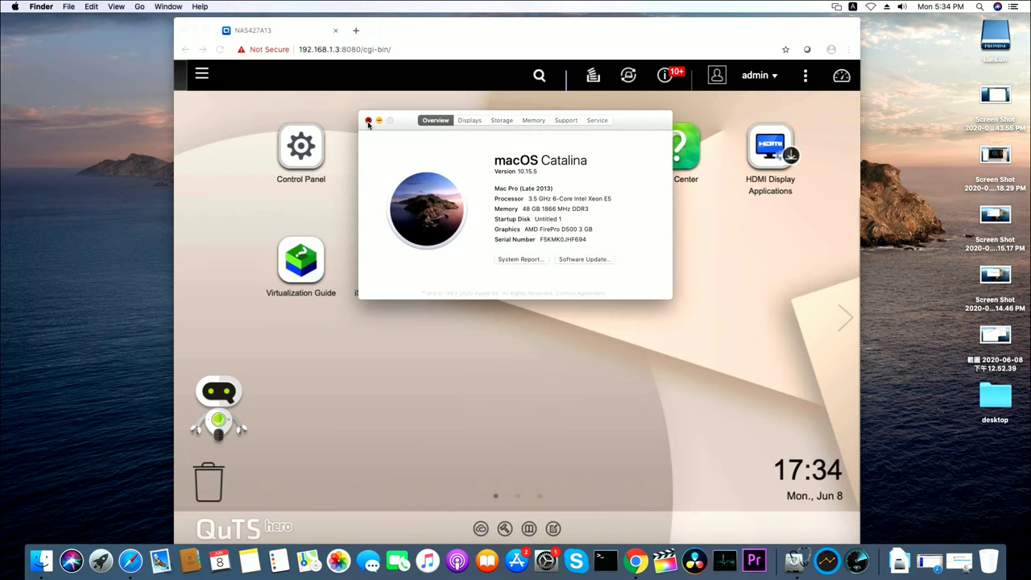
- Close the Mac's system overview, open iSCSI & Fibre Channel on the NAS, and review the FC ports and WWPN aliases
click(368, 121)
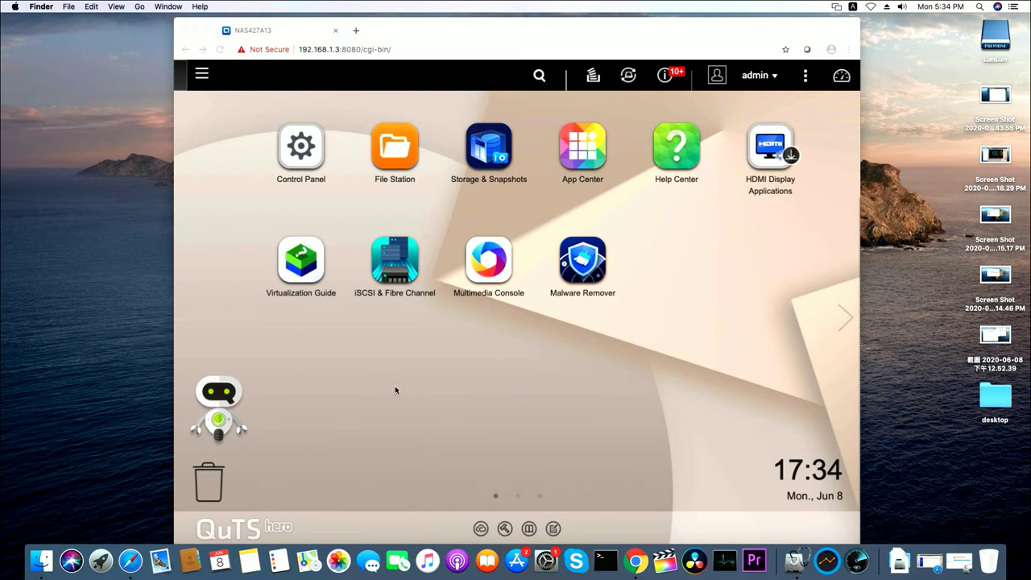
click(395, 257)
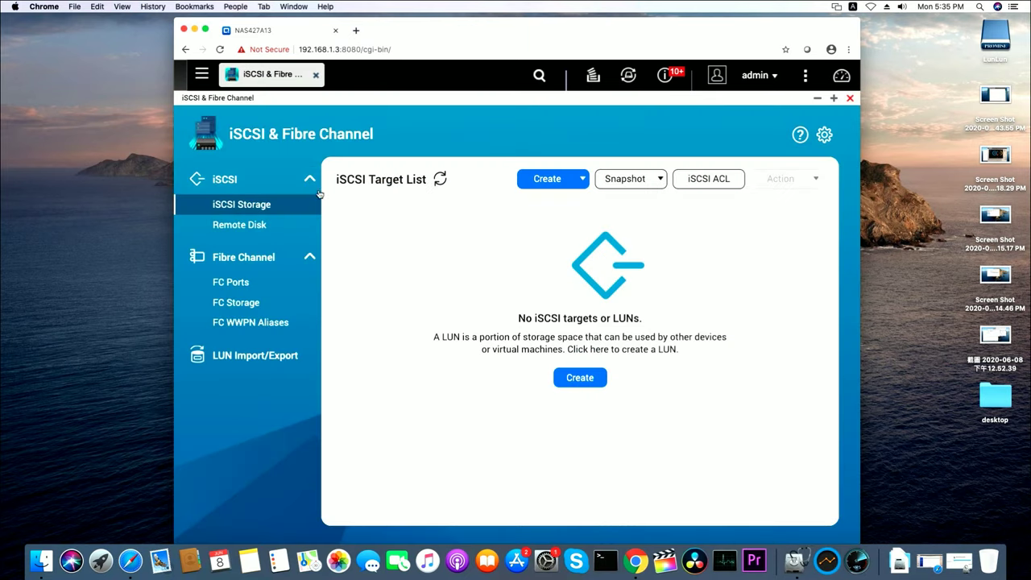
click(229, 284)
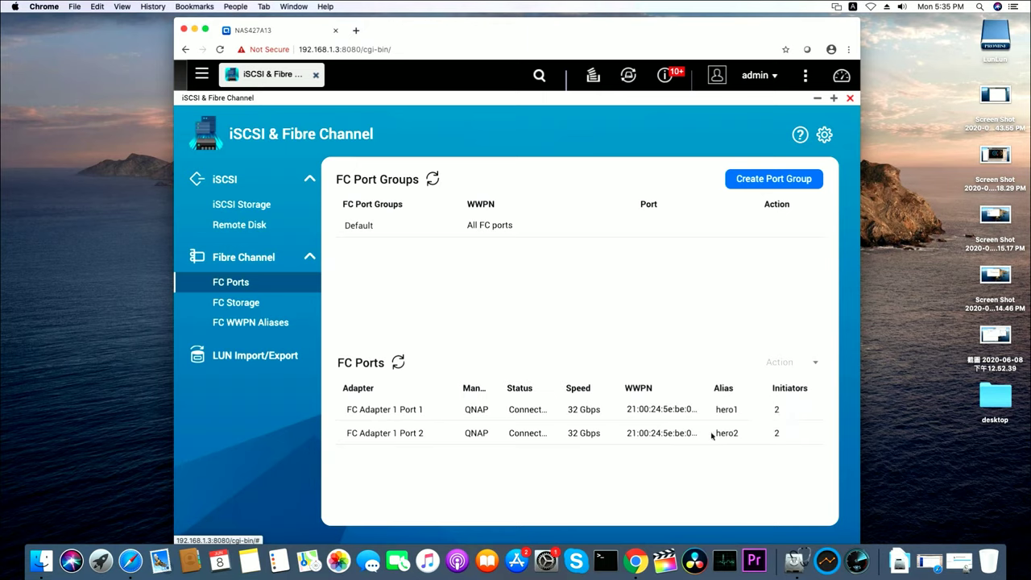
click(261, 322)
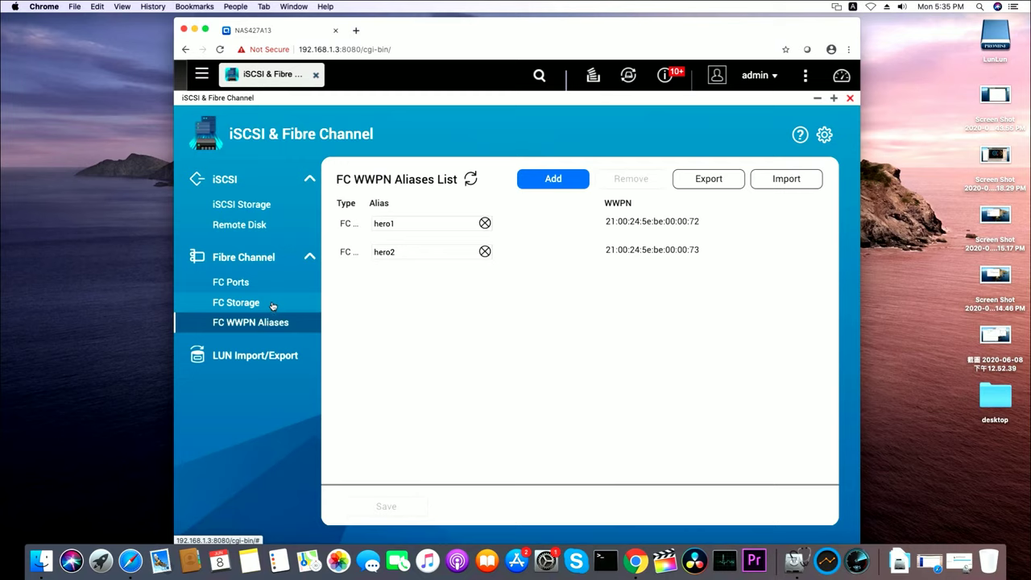
- Create the 460 GB block-based LUN_1 in FC Storage with thick provisioning, compression, deduplication and a 128K performance profile
click(272, 305)
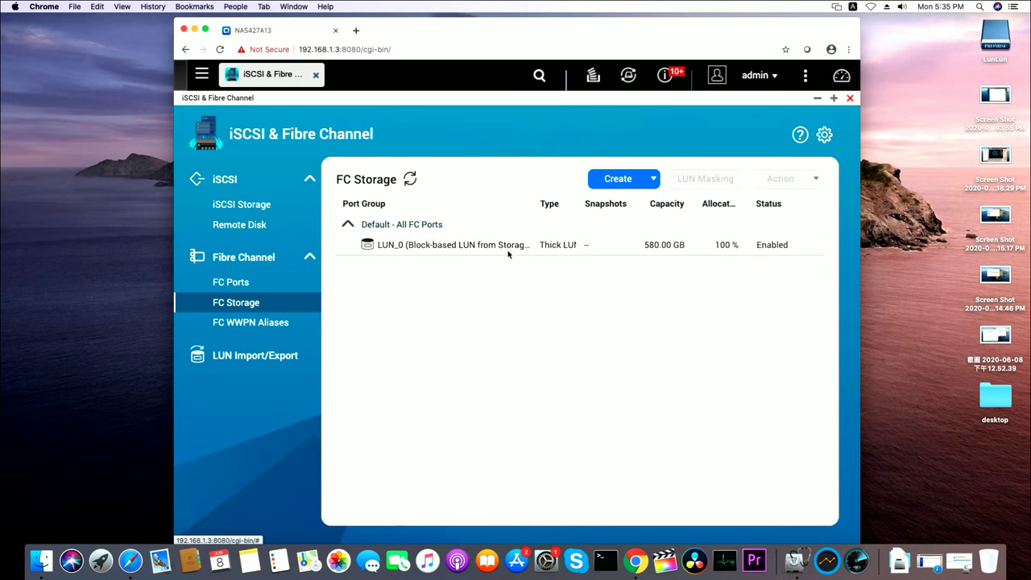
click(634, 182)
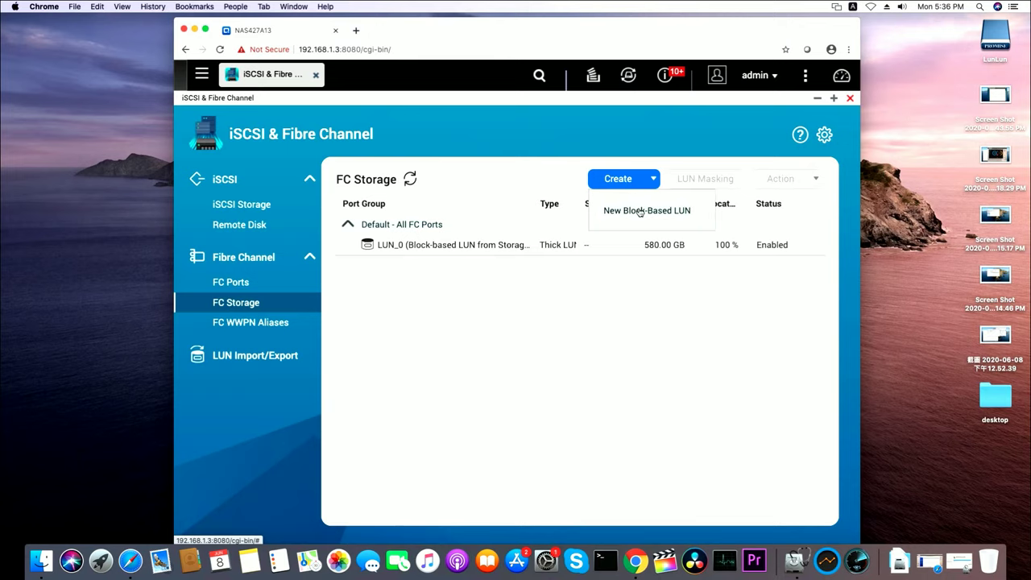
click(640, 212)
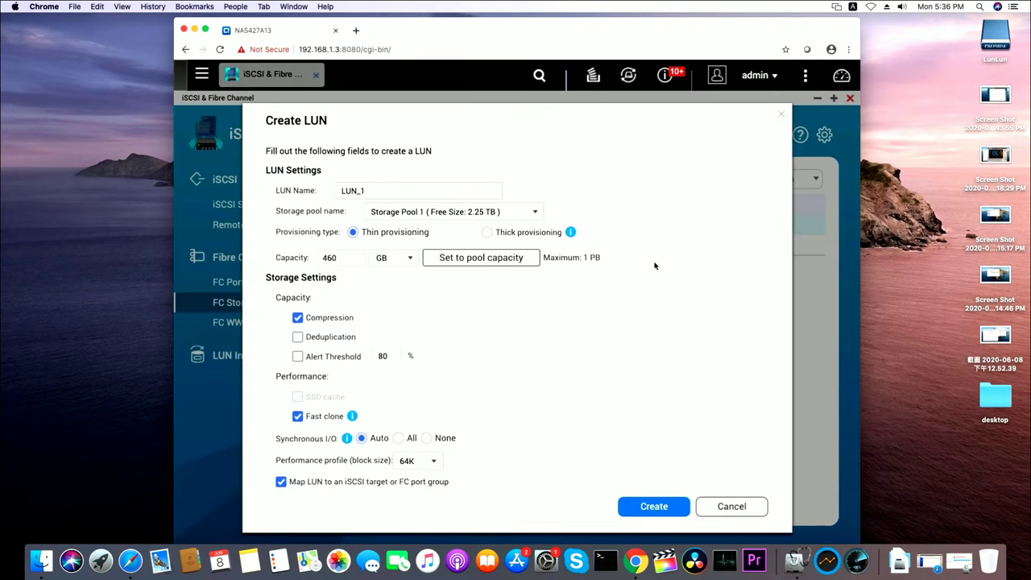
click(378, 191)
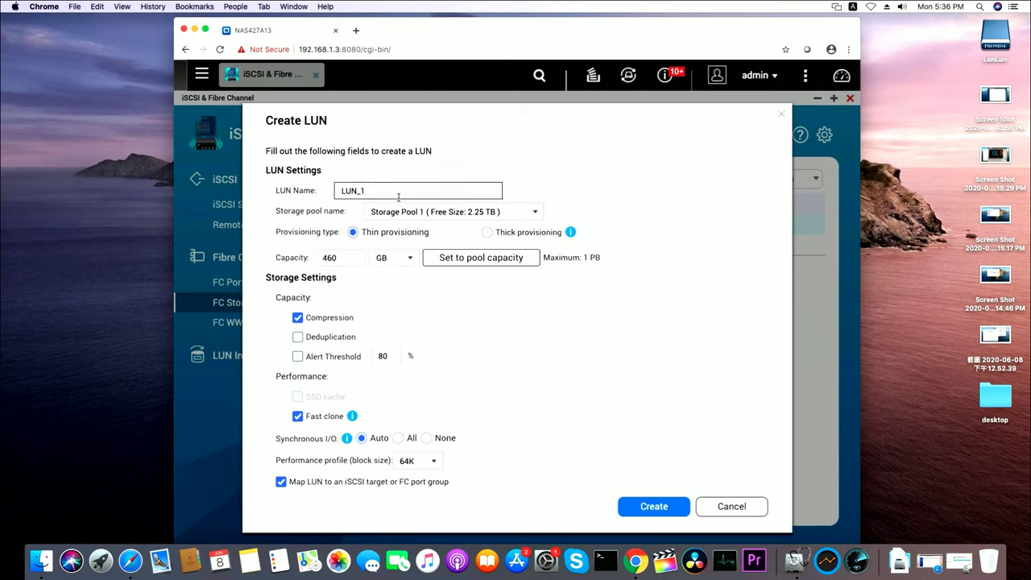
click(487, 234)
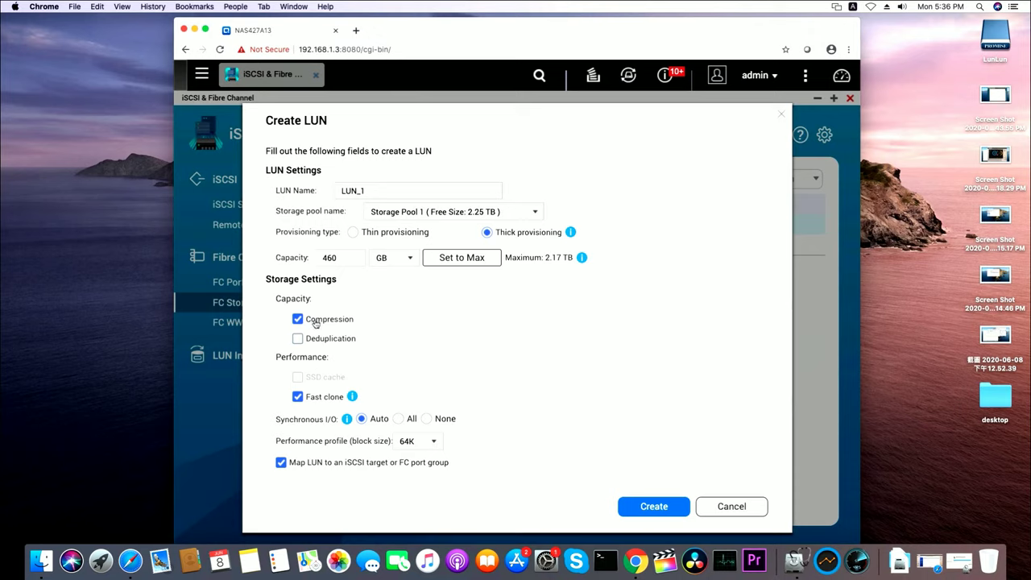
click(298, 339)
click(435, 443)
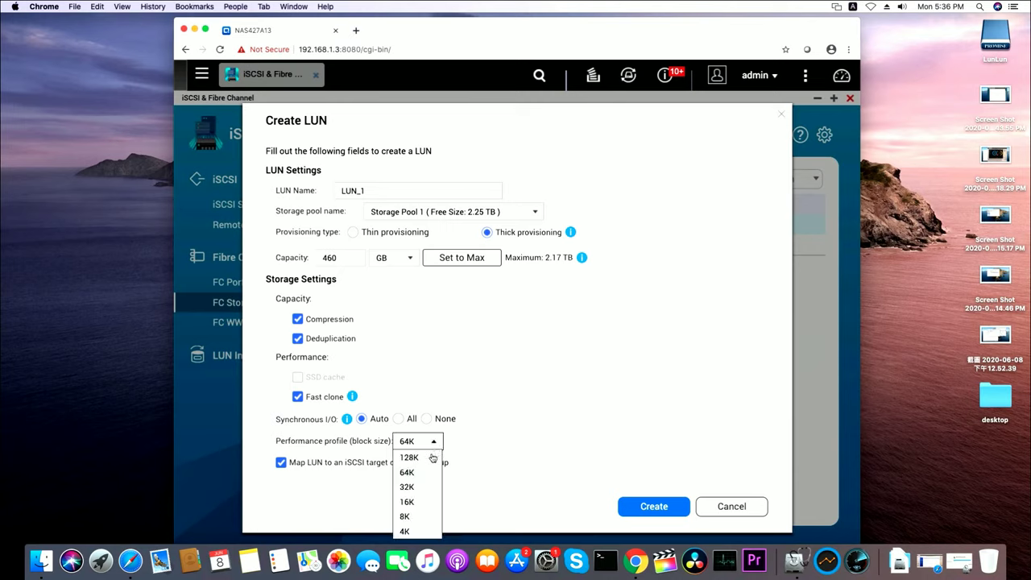
click(433, 459)
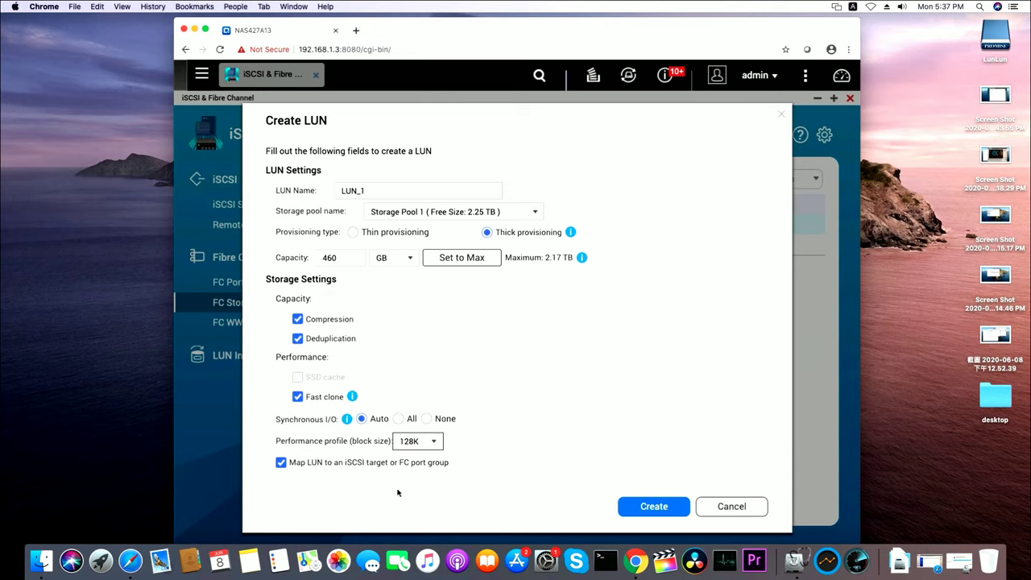
click(654, 506)
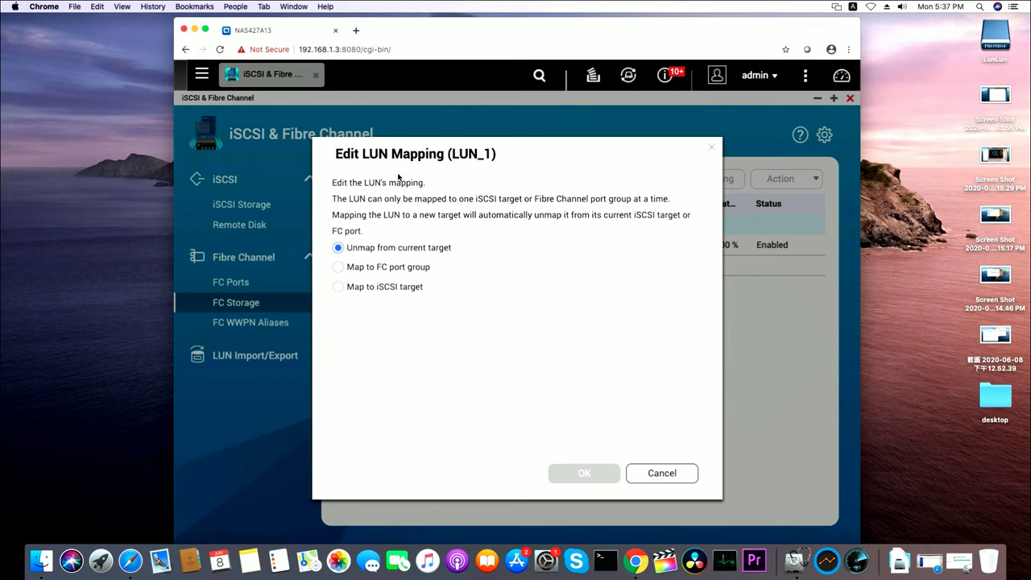
- Map LUN_1 to the All FC ports group and enable it without configuring LUN masking
click(340, 268)
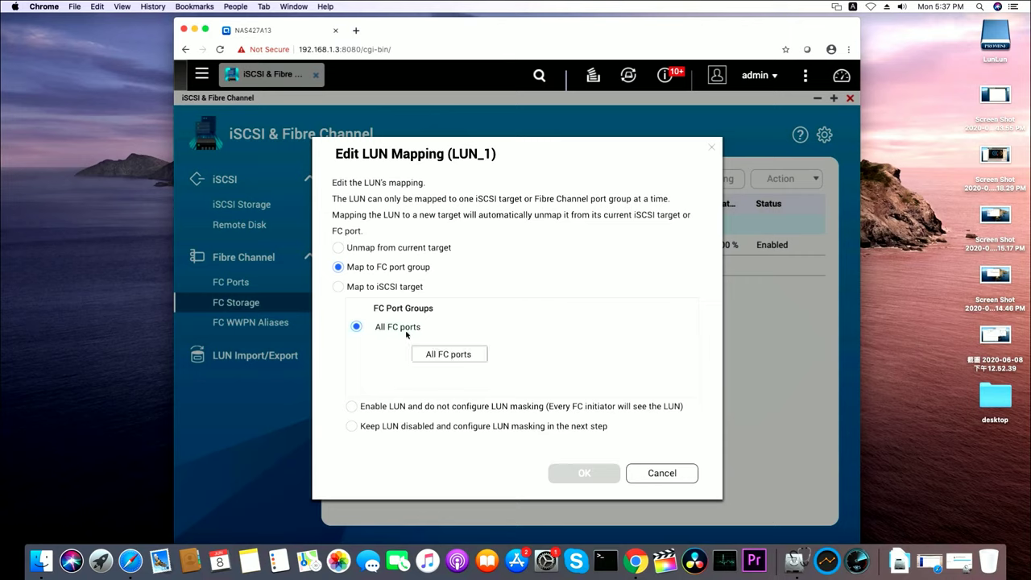
click(352, 407)
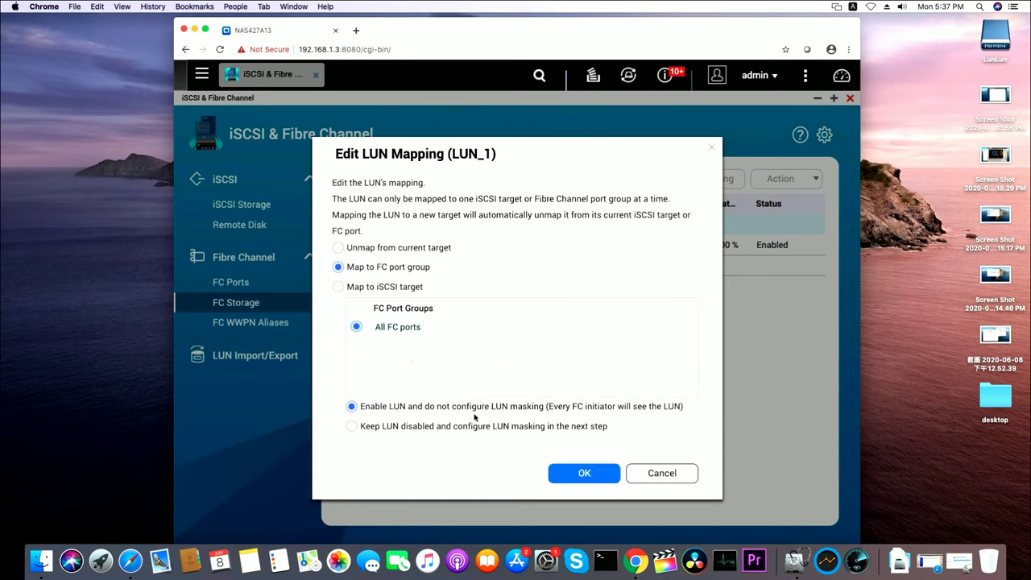
click(586, 475)
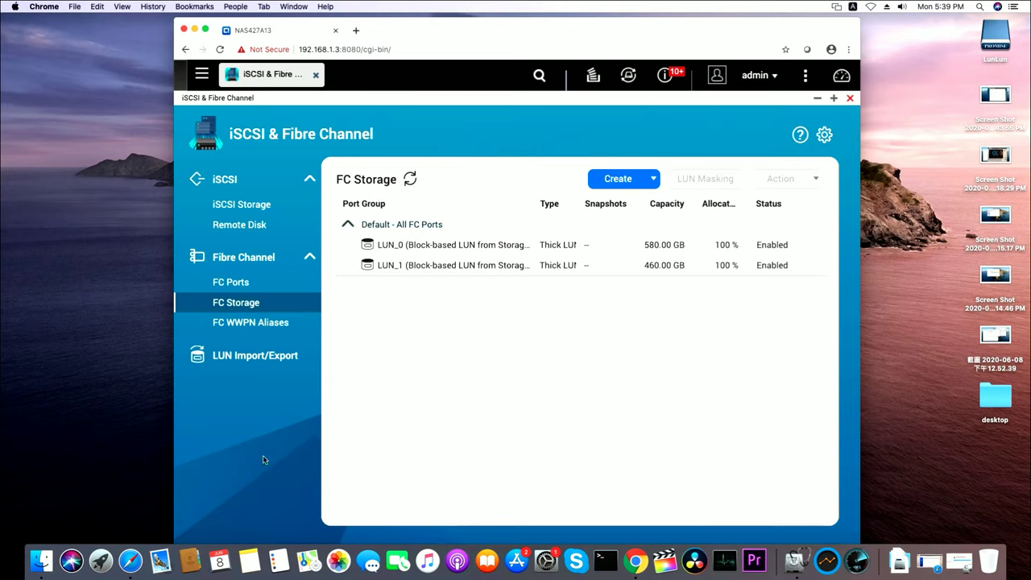
- Switch to Disk Utility through Launchpad's utilities folder and choose to initialize the unreadable disk
click(67, 369)
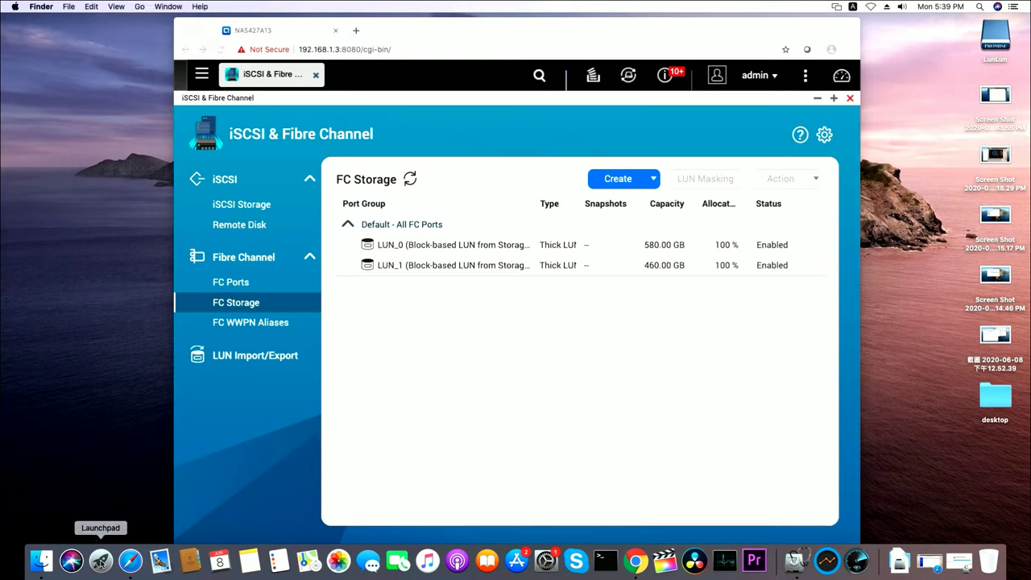
click(101, 562)
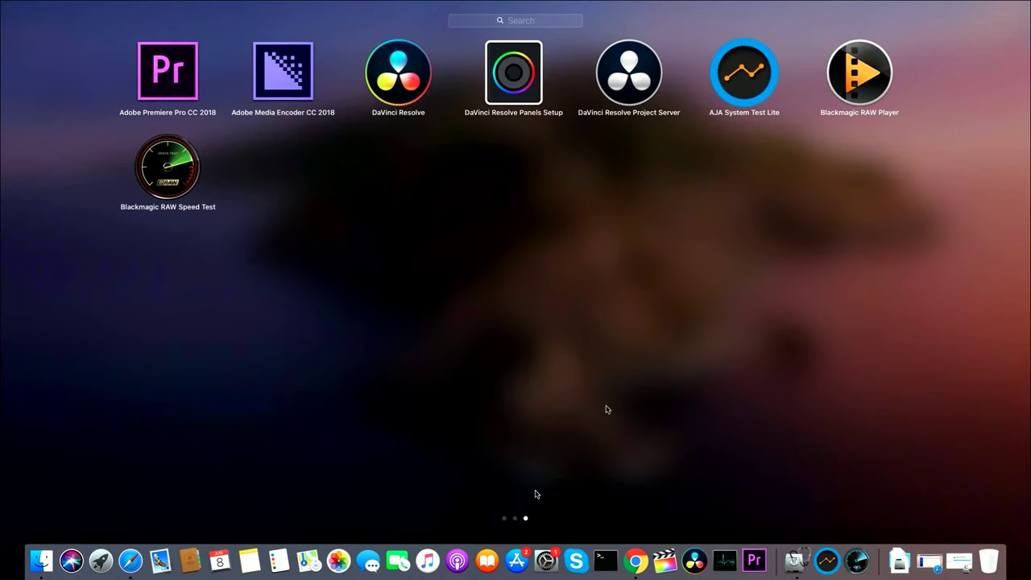
scroll(605, 411, left, 2)
scroll(558, 406, left, 4)
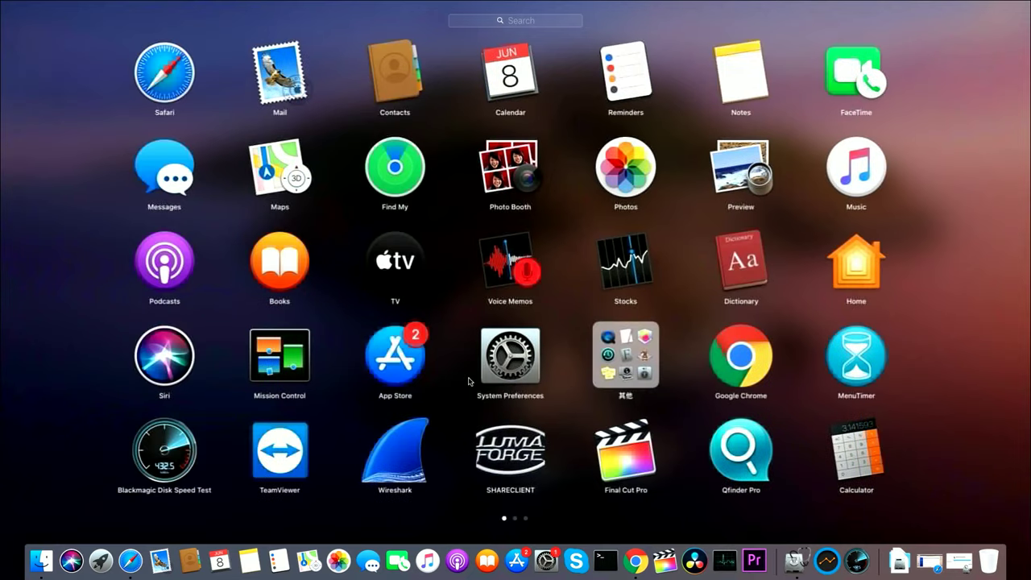
click(470, 381)
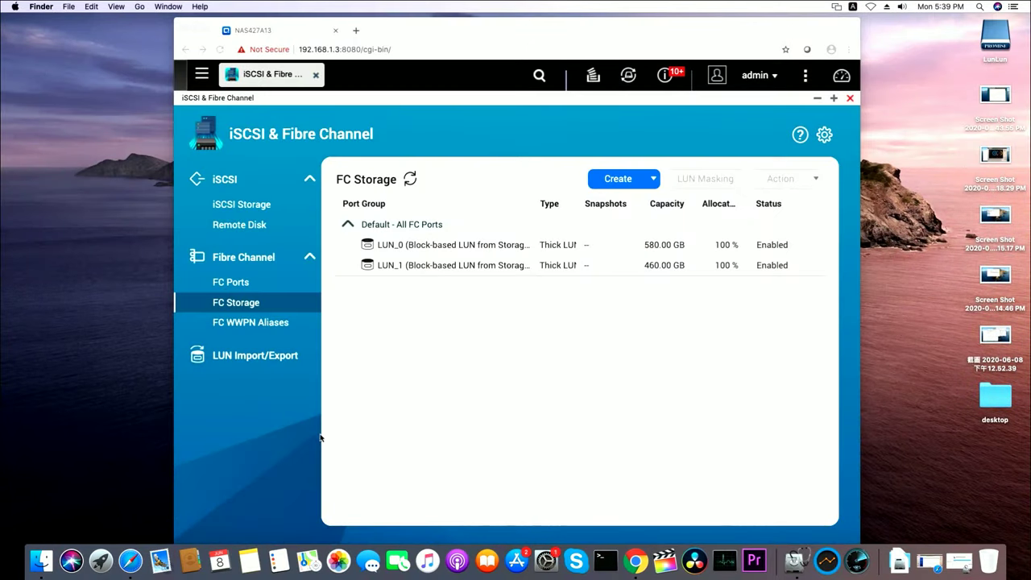
click(101, 560)
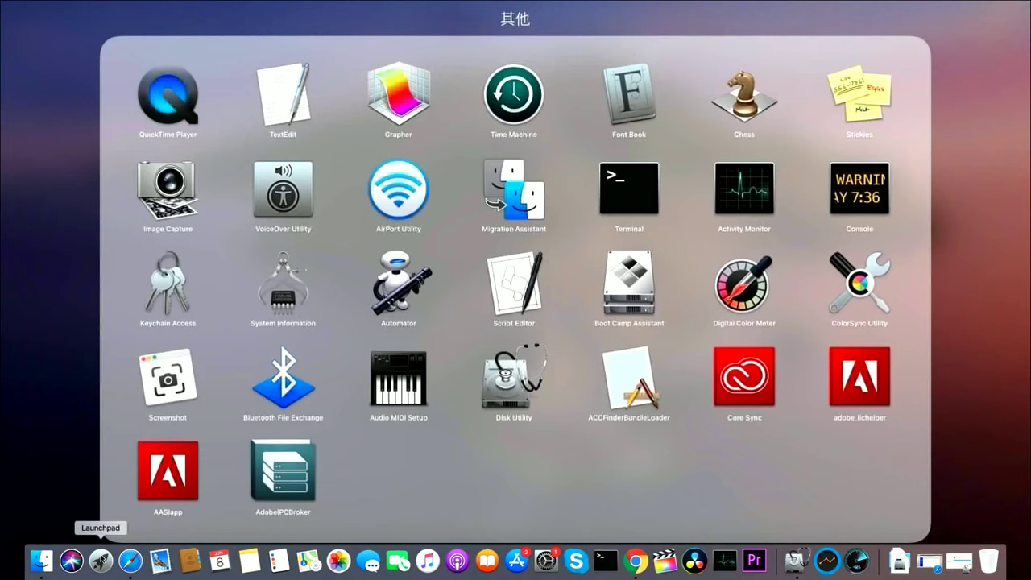
click(514, 386)
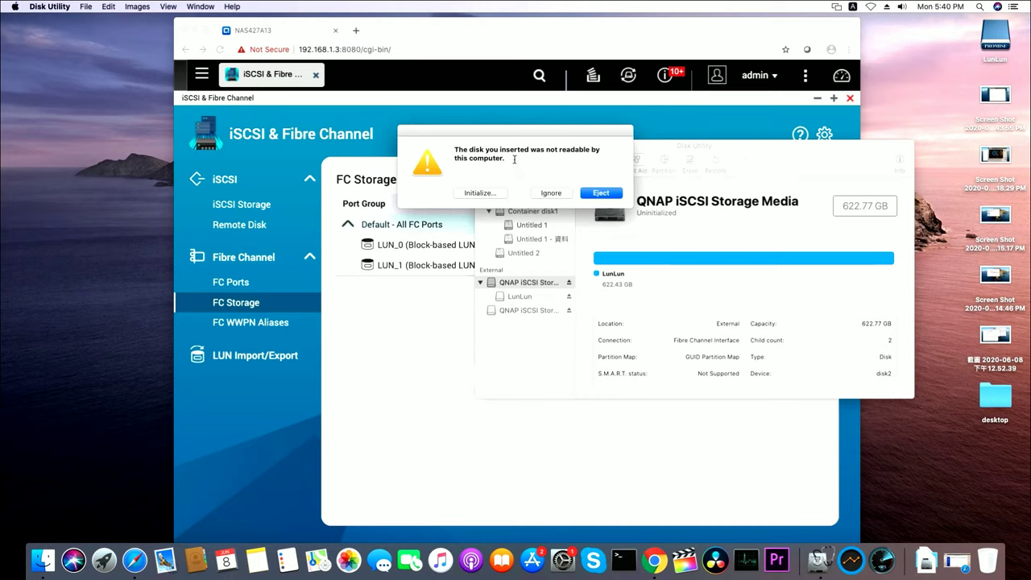
click(478, 193)
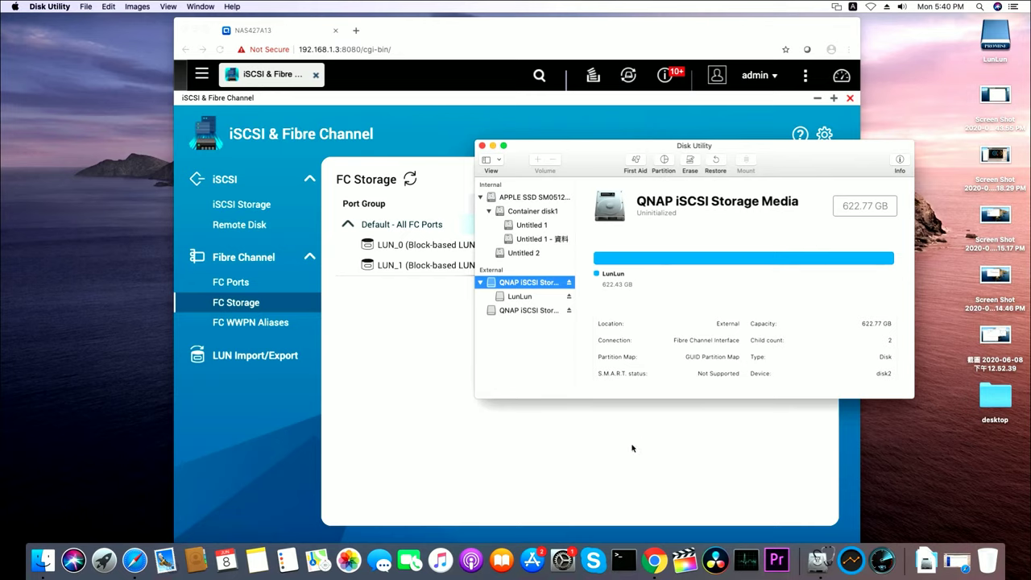
- Erase the 493.92 GB QNAP disk as LunDry using Mac OS Extended (Journaled) and GUID Partition Map, and decline using it for Time Machine
click(537, 313)
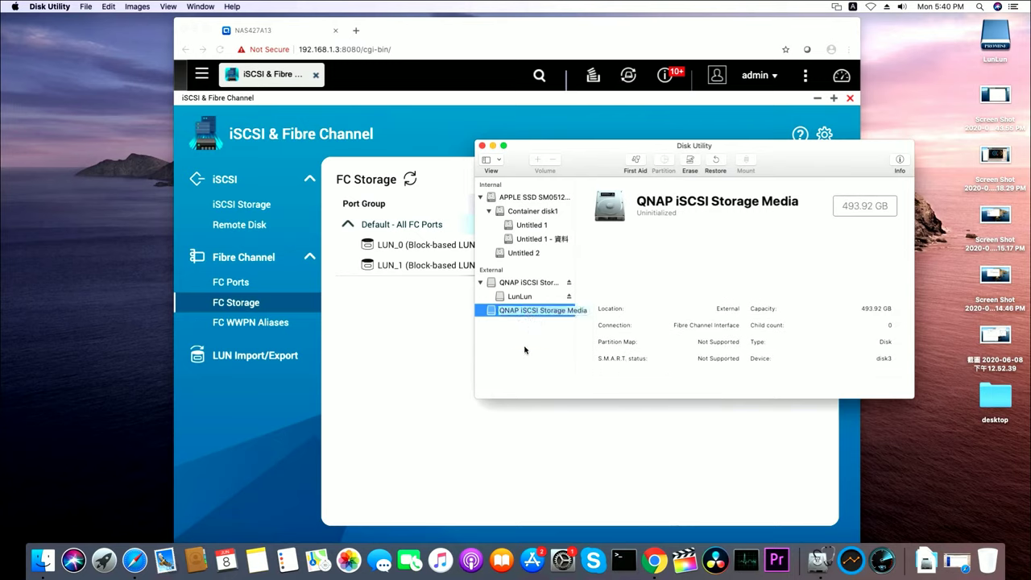
click(691, 171)
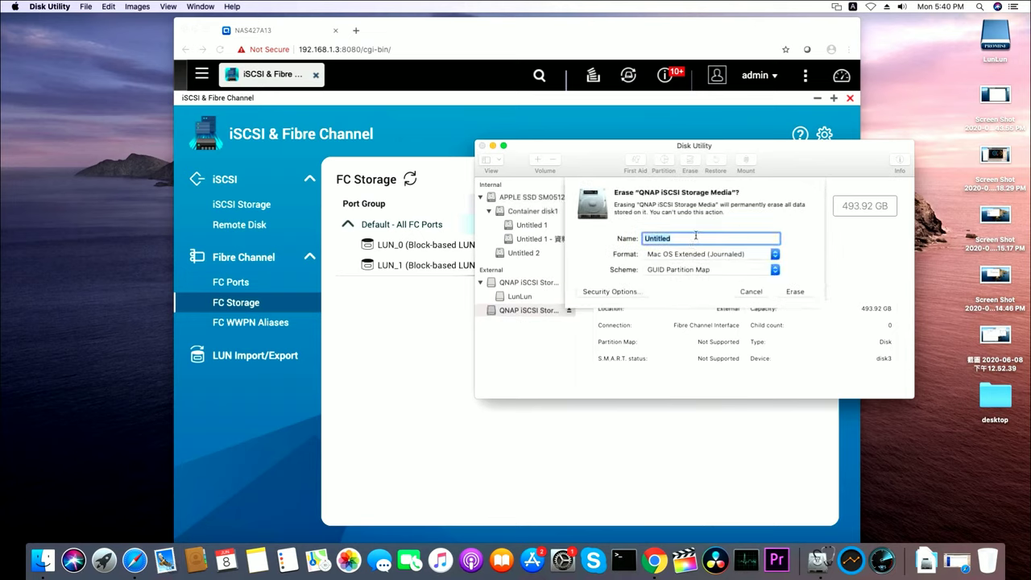
text(LunDry)
click(796, 292)
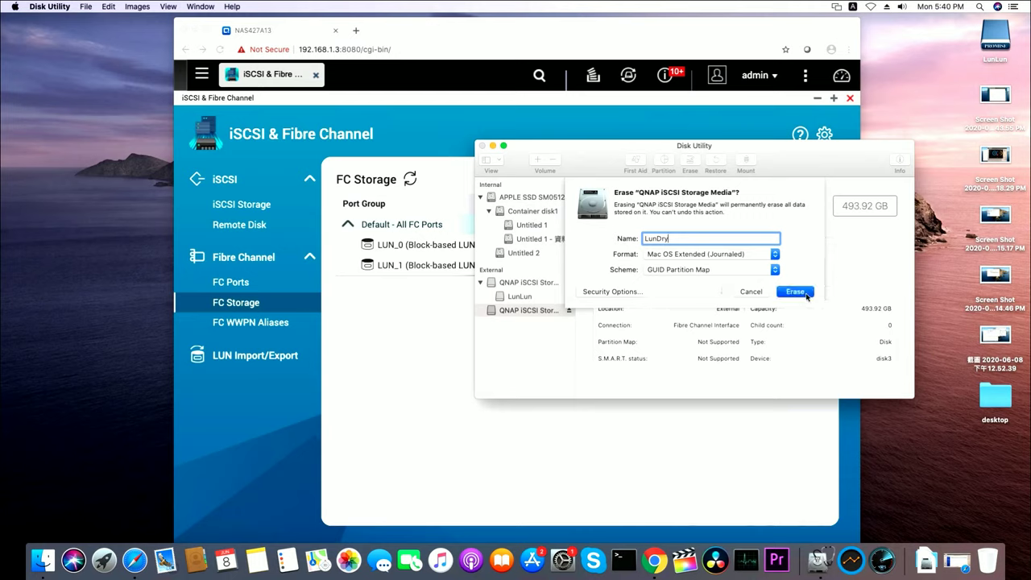
click(796, 292)
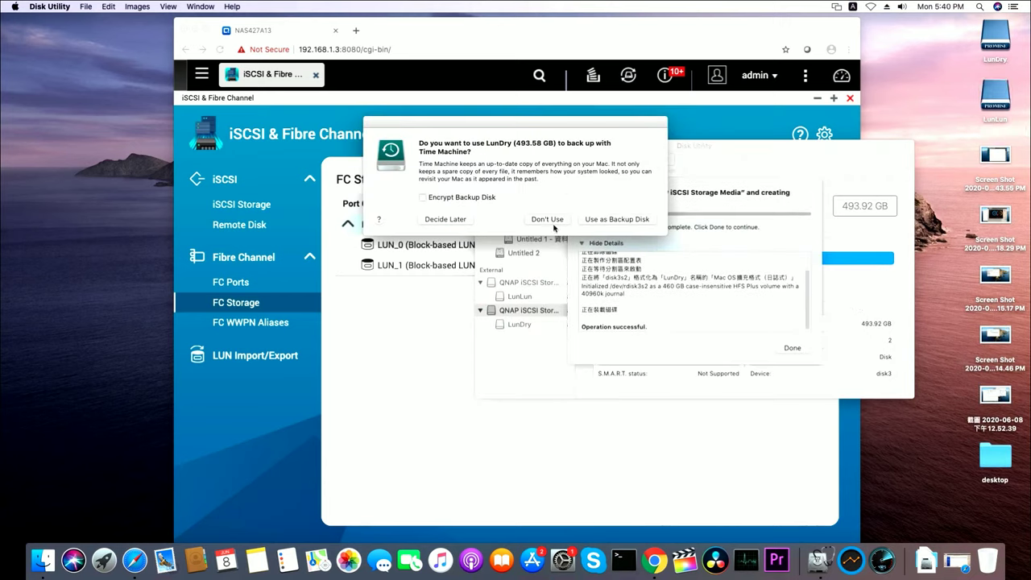
click(549, 222)
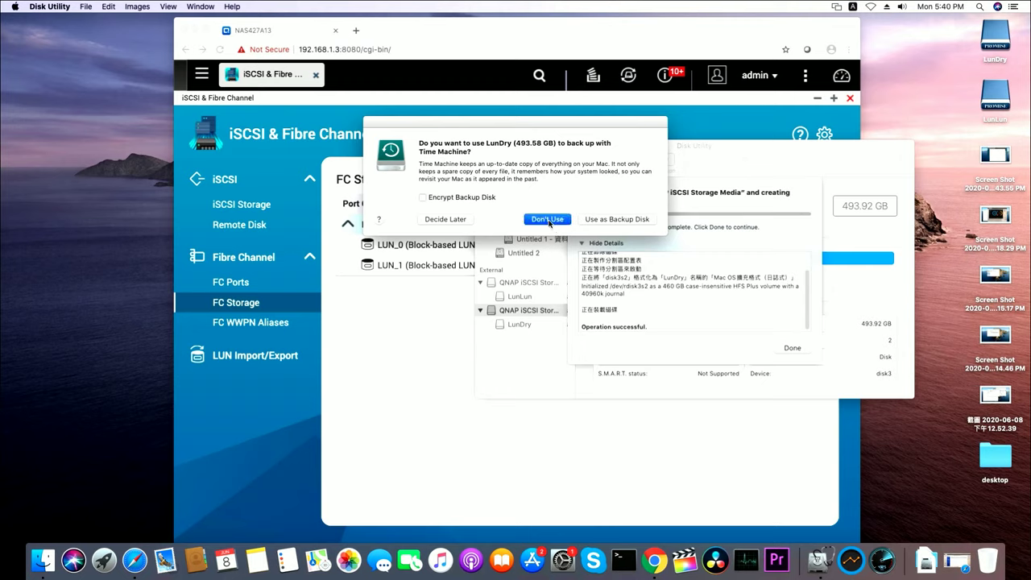
click(793, 350)
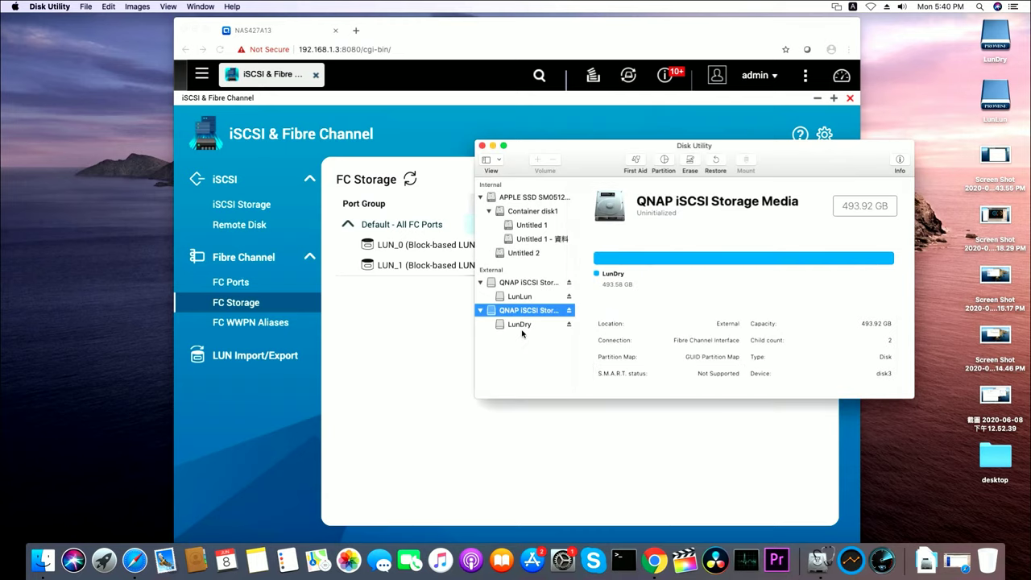
- Switch to Finder and open the LunDry volume to inspect its contents
click(40, 564)
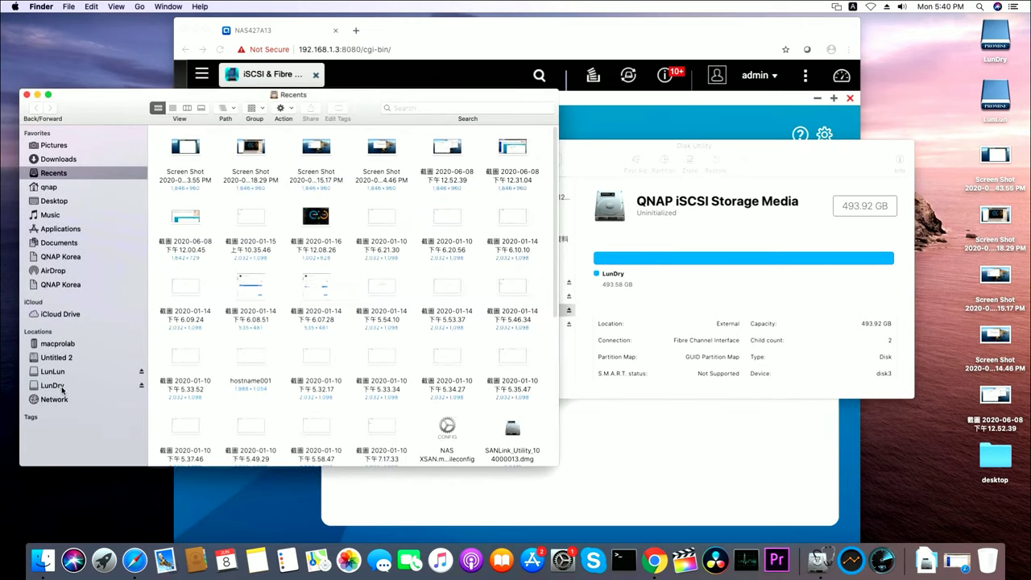
click(53, 386)
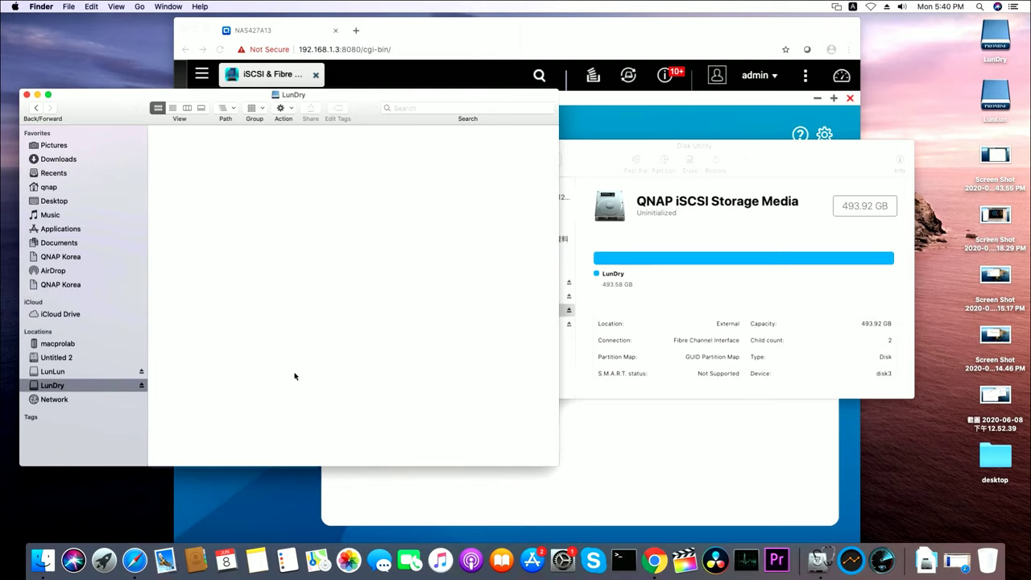
- Switch to AJA System Test Lite by finding it among the installed applications in Launchpad
click(104, 562)
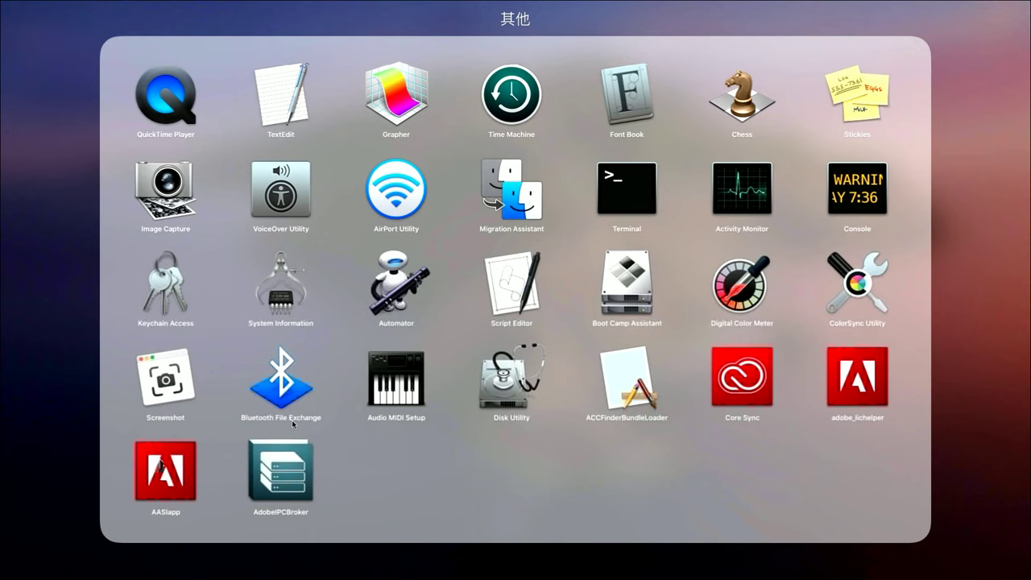
click(389, 452)
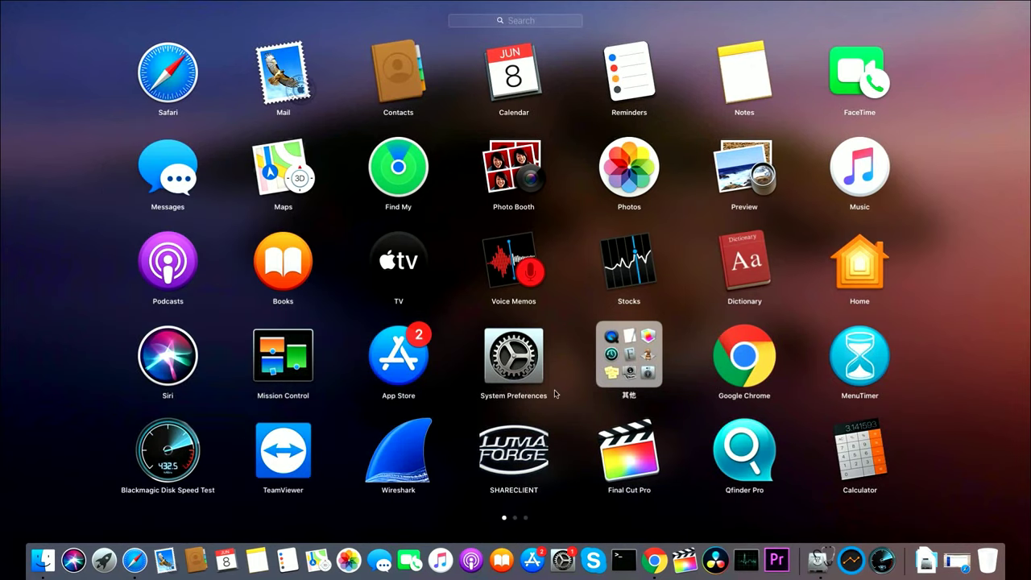
scroll(886, 346, right, 3)
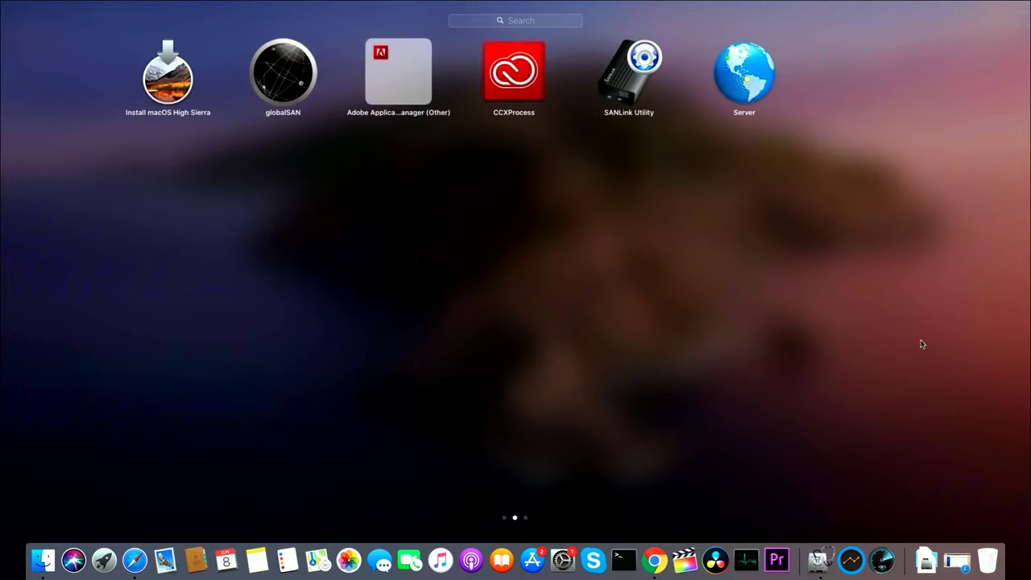
scroll(564, 378, right, 3)
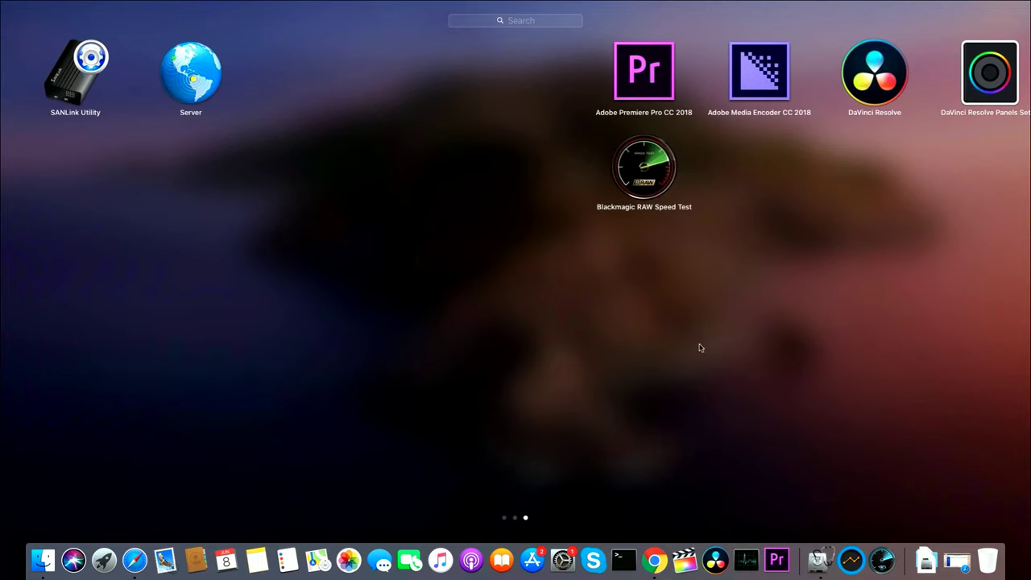
scroll(802, 346, right, 2)
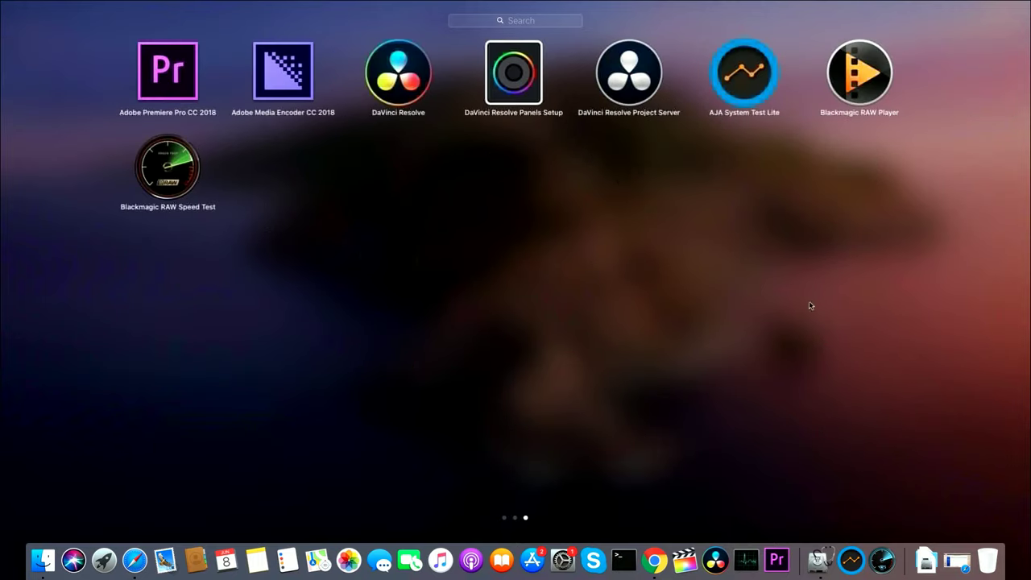
click(778, 162)
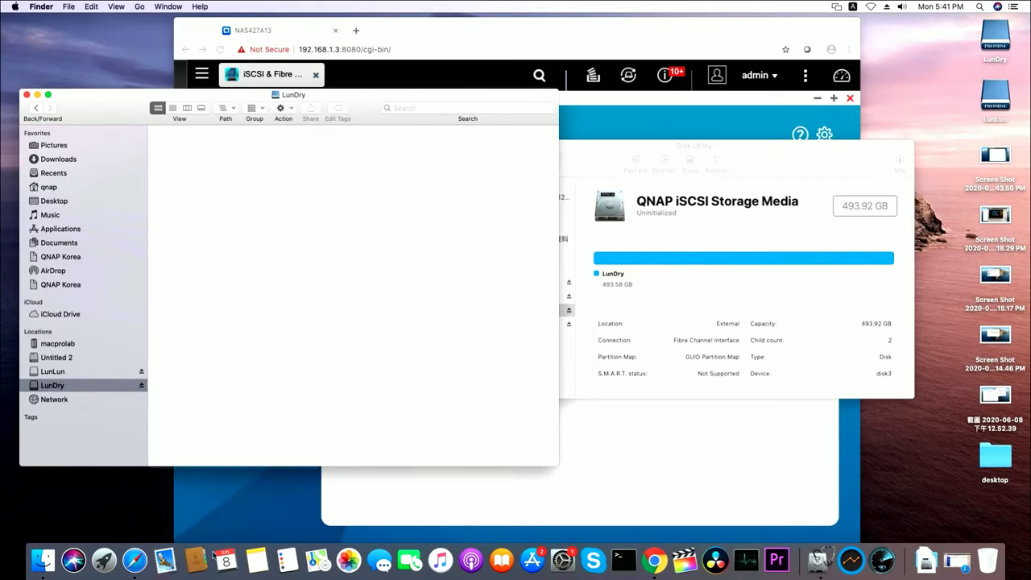
click(117, 570)
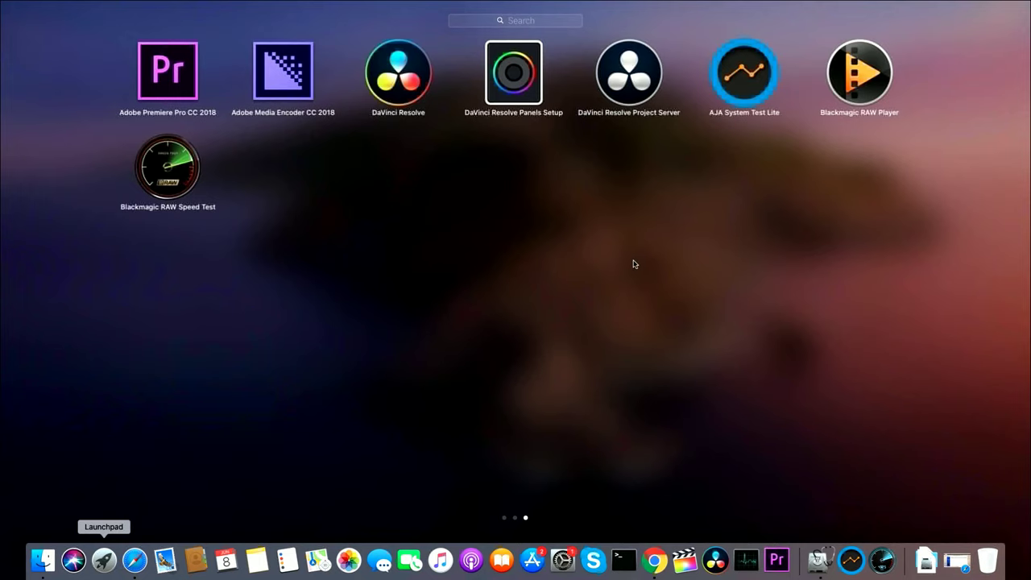
click(743, 118)
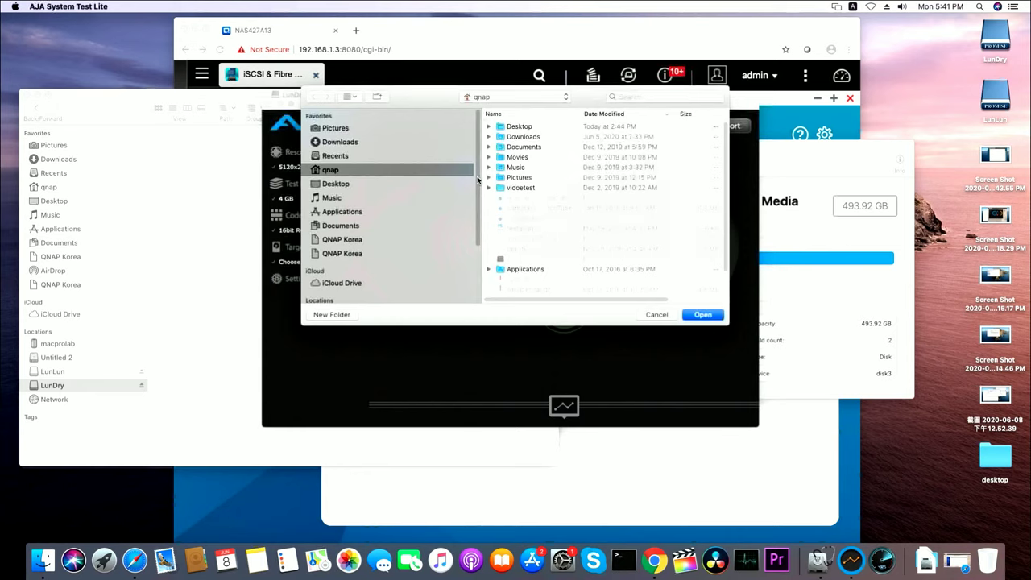
- Choose the LunDry volume as the target disk for the speed test
scroll(480, 253, down, 5)
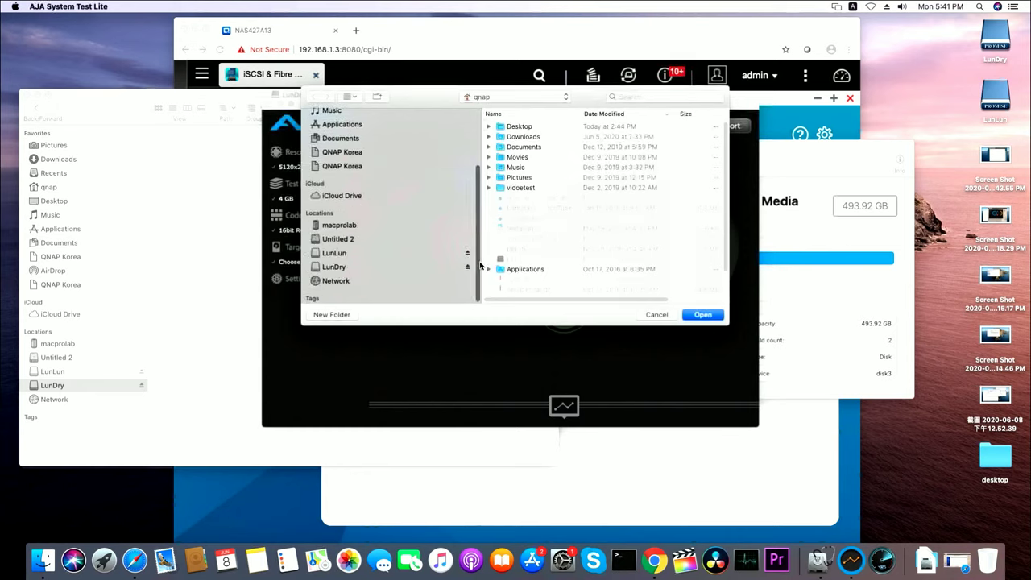
click(462, 269)
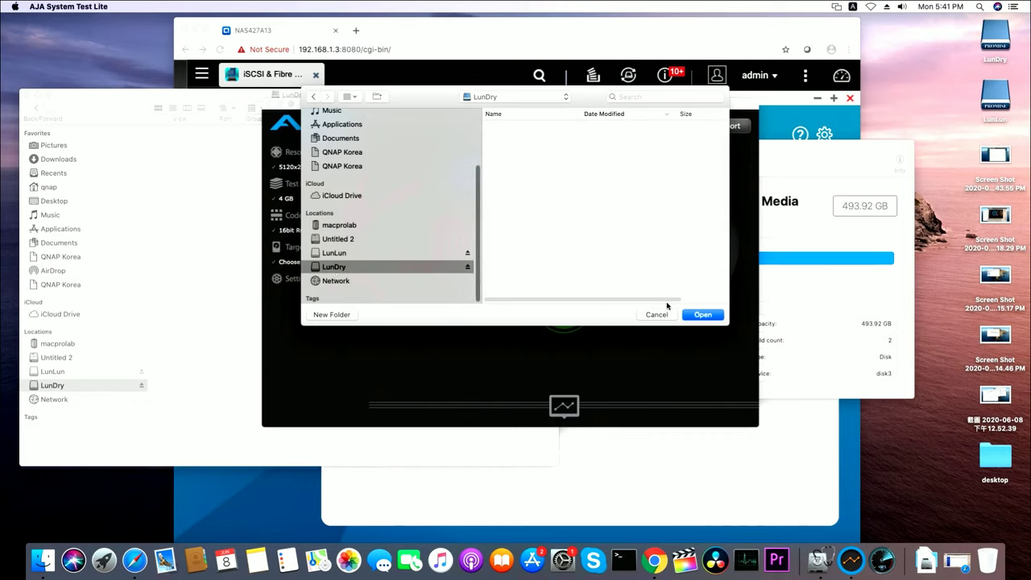
click(702, 314)
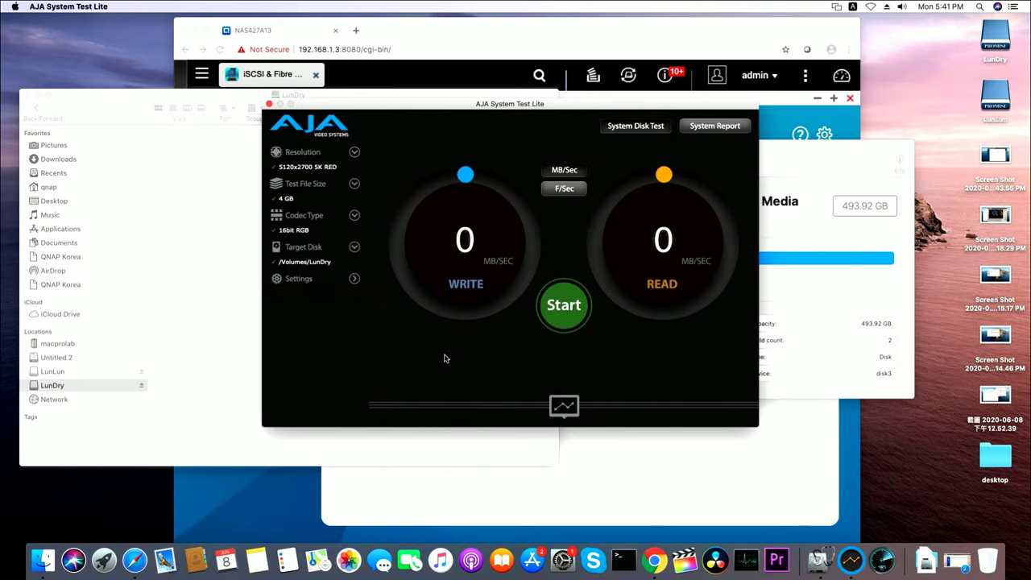
- Run the write and read speed test on LunDry with the 5120x2700 5K RED, 4 GB and 16bit RGB settings, then stop and close it
click(564, 306)
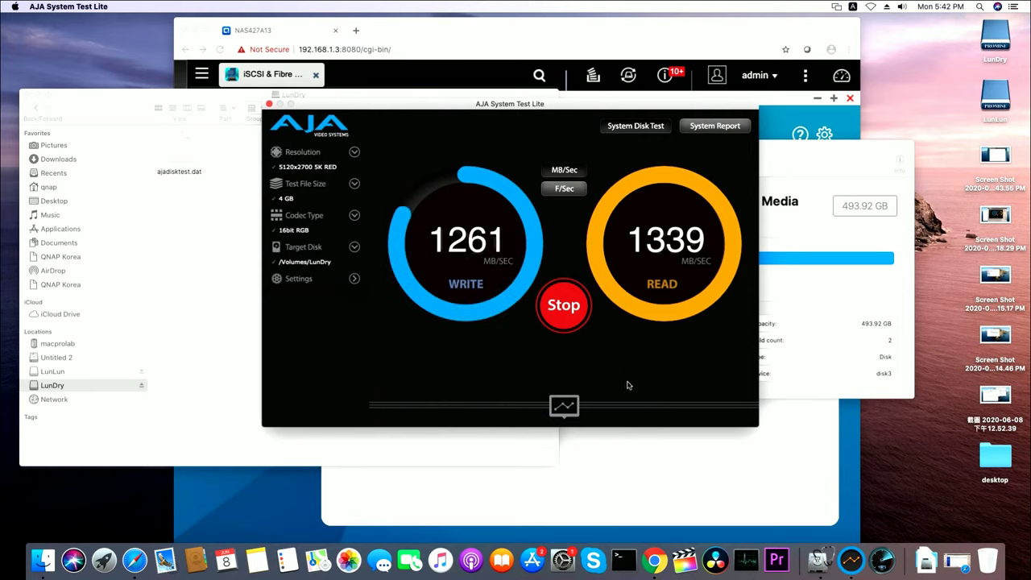
click(564, 306)
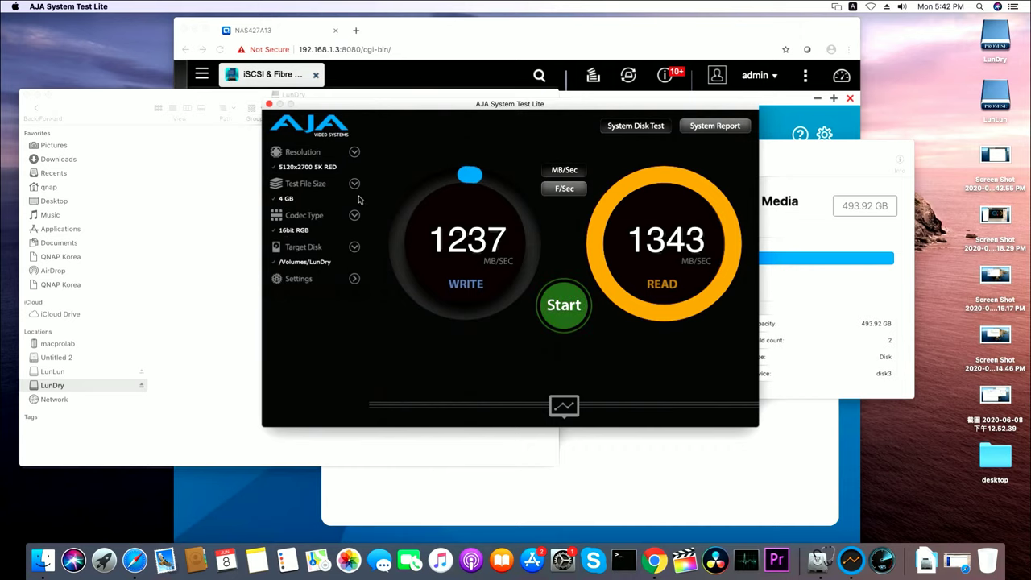
click(270, 105)
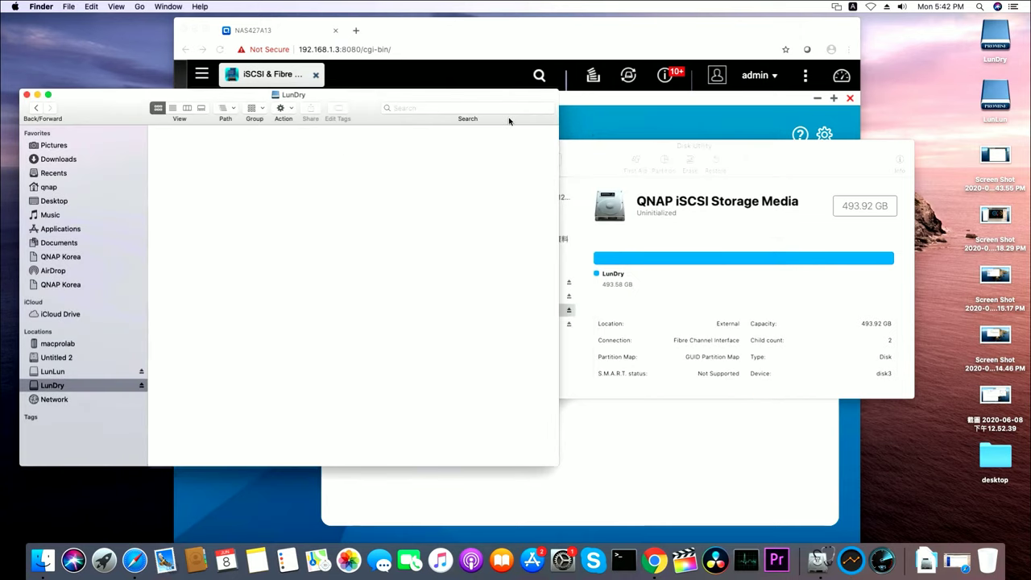
- Close the LunDry Finder window and the Disk Utility window to return to the FC Storage page
key(super+Tab)
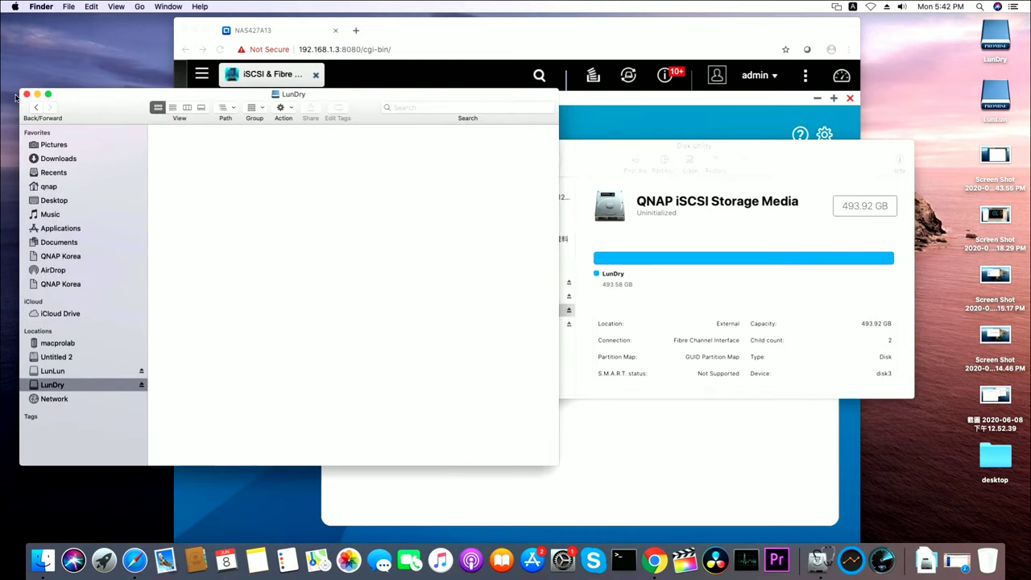
click(26, 94)
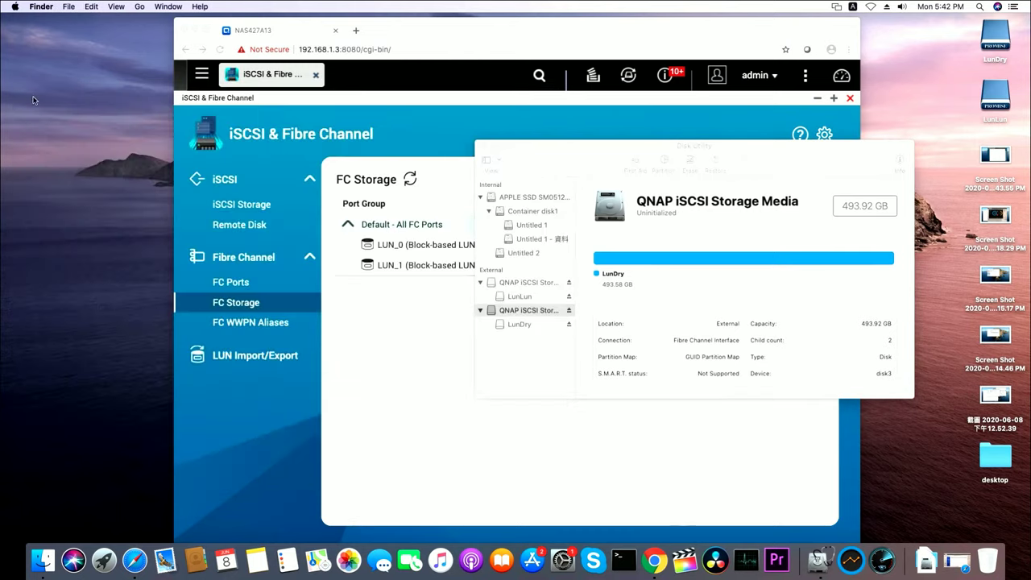
click(482, 146)
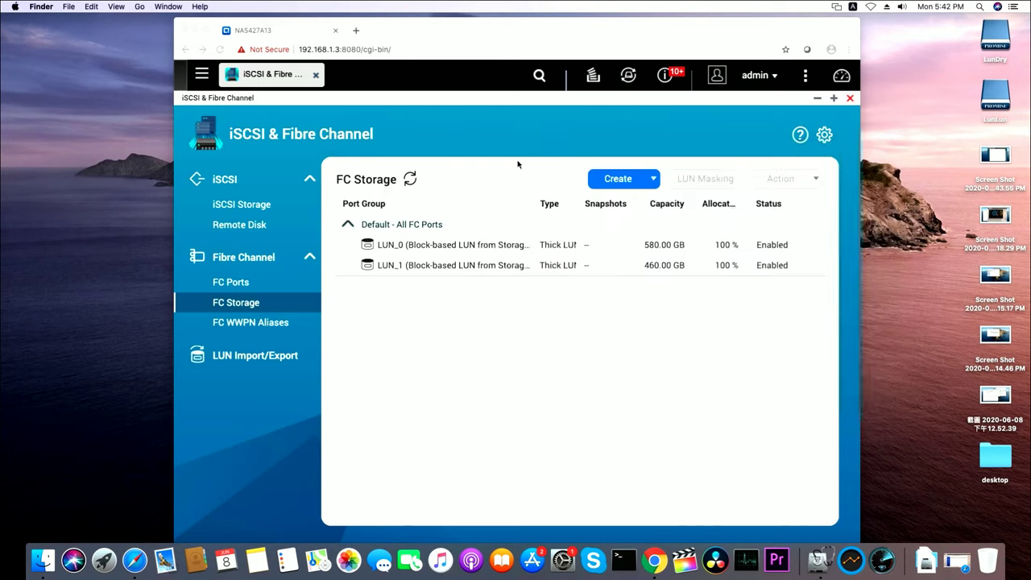